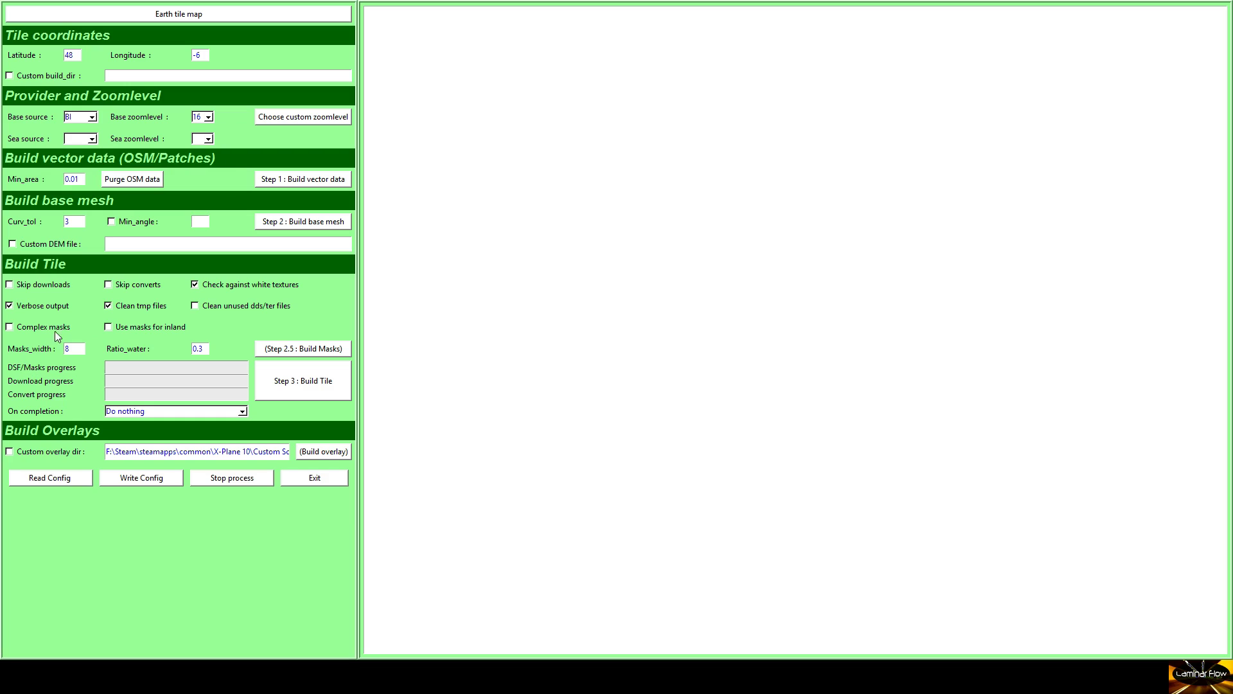
Open the Earth tile map and pan west from Europe past the Great Lakes to the Pacific Northwest.
{"action": "left_click", "coordinate": [178, 20]}
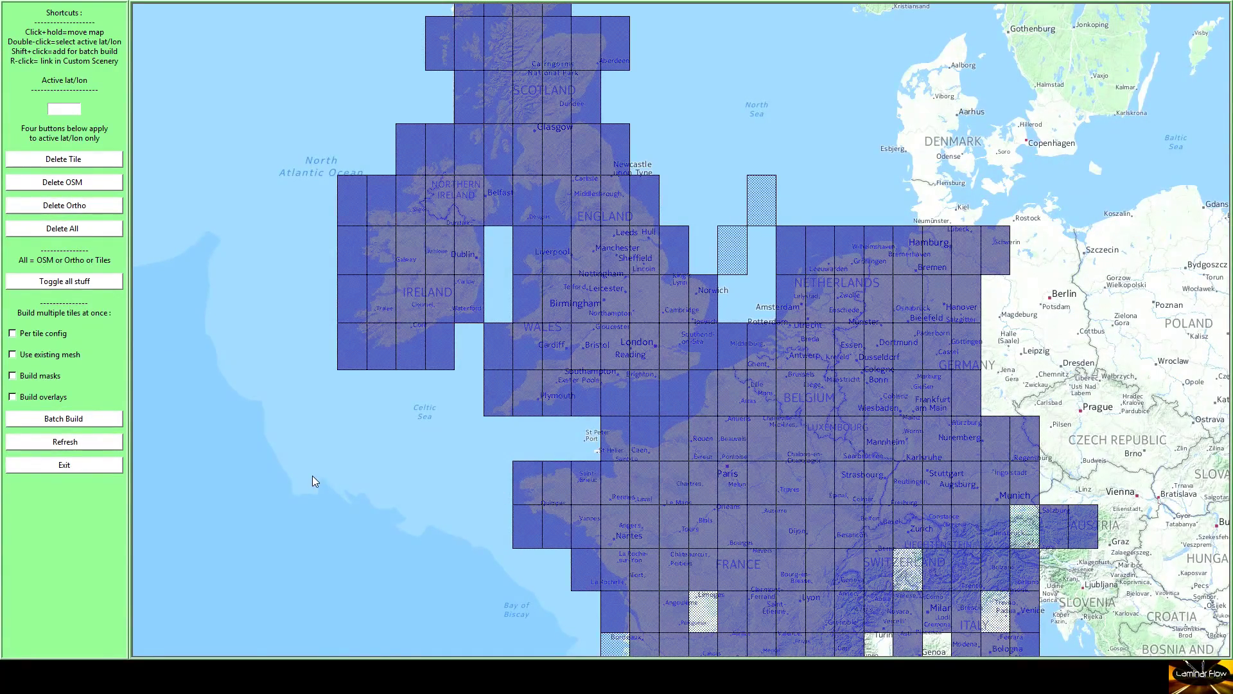
{"action": "left_click_drag", "start_coordinate": [299, 472], "coordinate": [795, 444]}
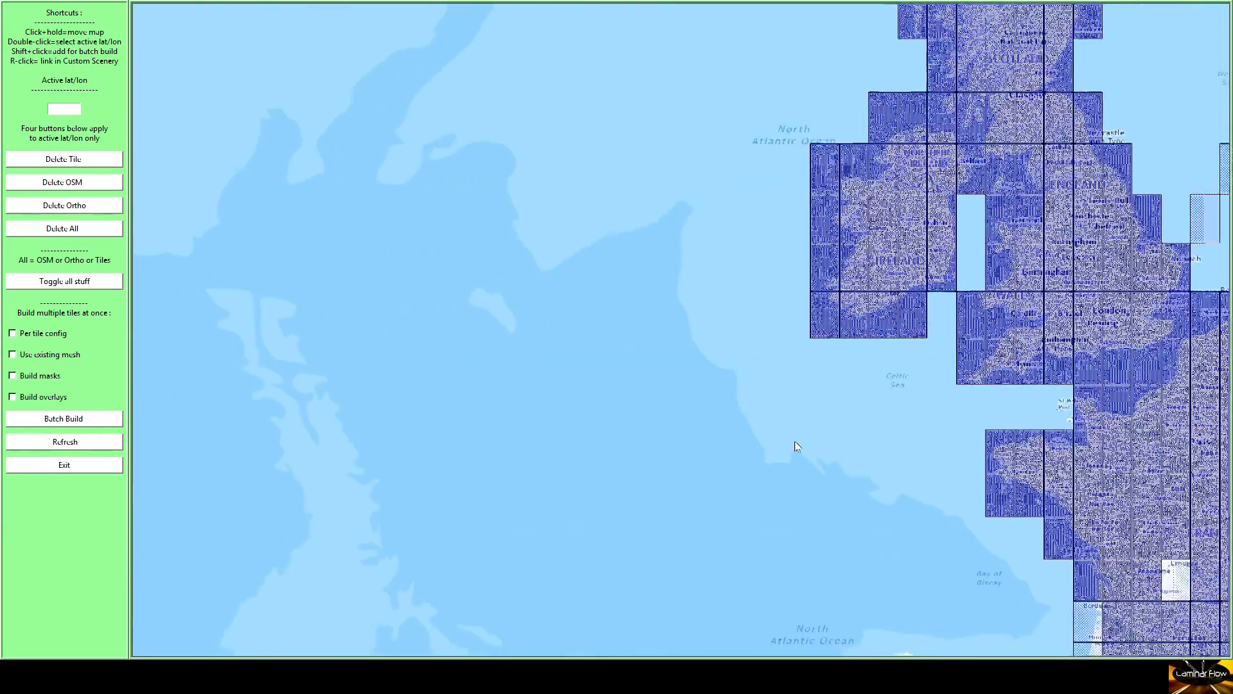
{"action": "left_click_drag", "start_coordinate": [384, 492], "coordinate": [789, 480]}
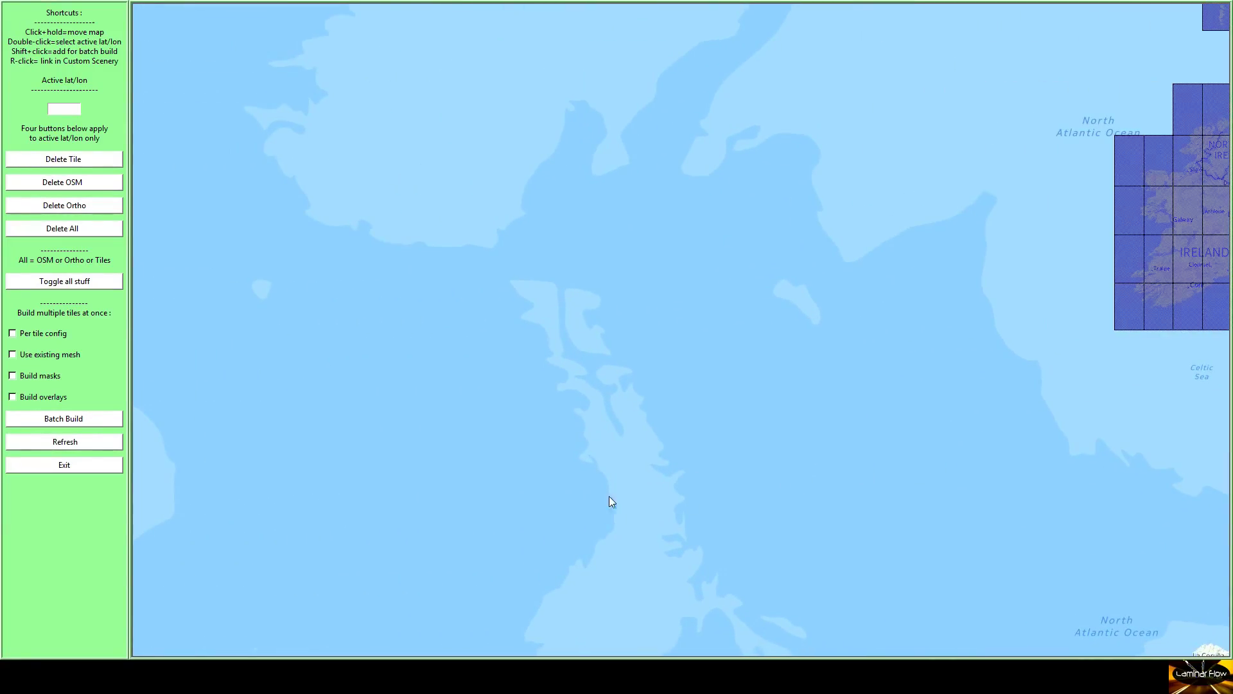
{"action": "left_click_drag", "start_coordinate": [650, 469], "coordinate": [661, 444]}
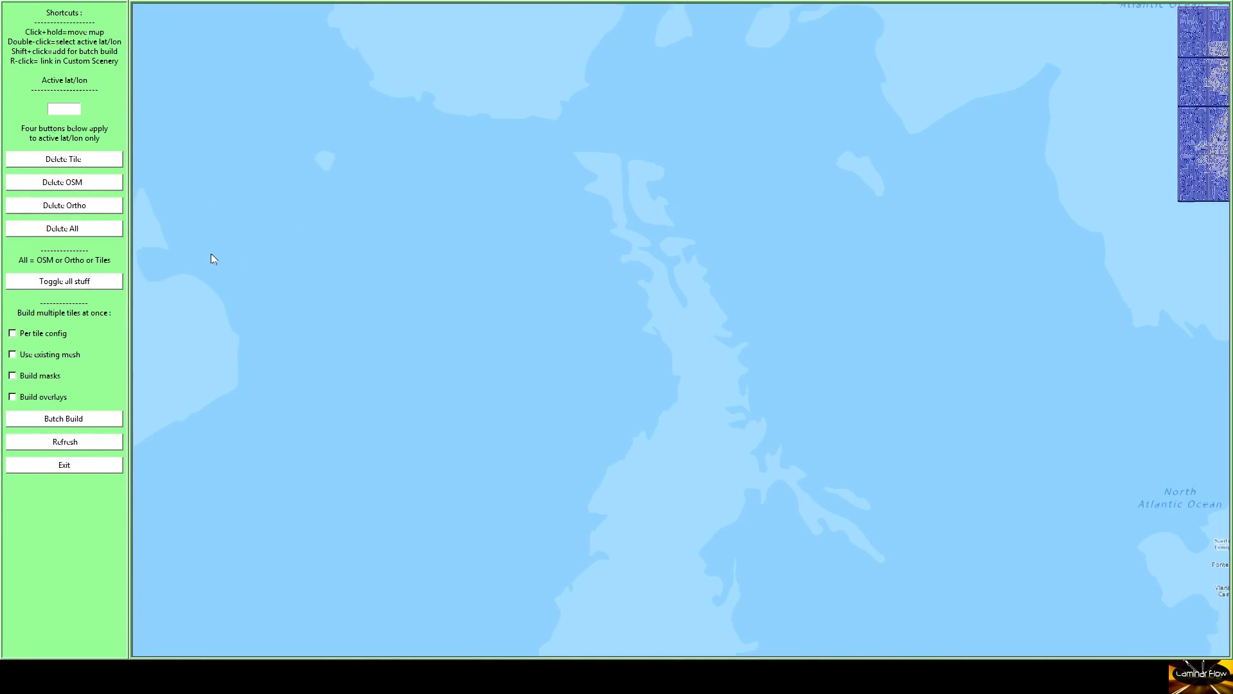
{"action": "left_click_drag", "start_coordinate": [210, 253], "coordinate": [740, 252]}
{"action": "left_click_drag", "start_coordinate": [461, 452], "coordinate": [910, 413]}
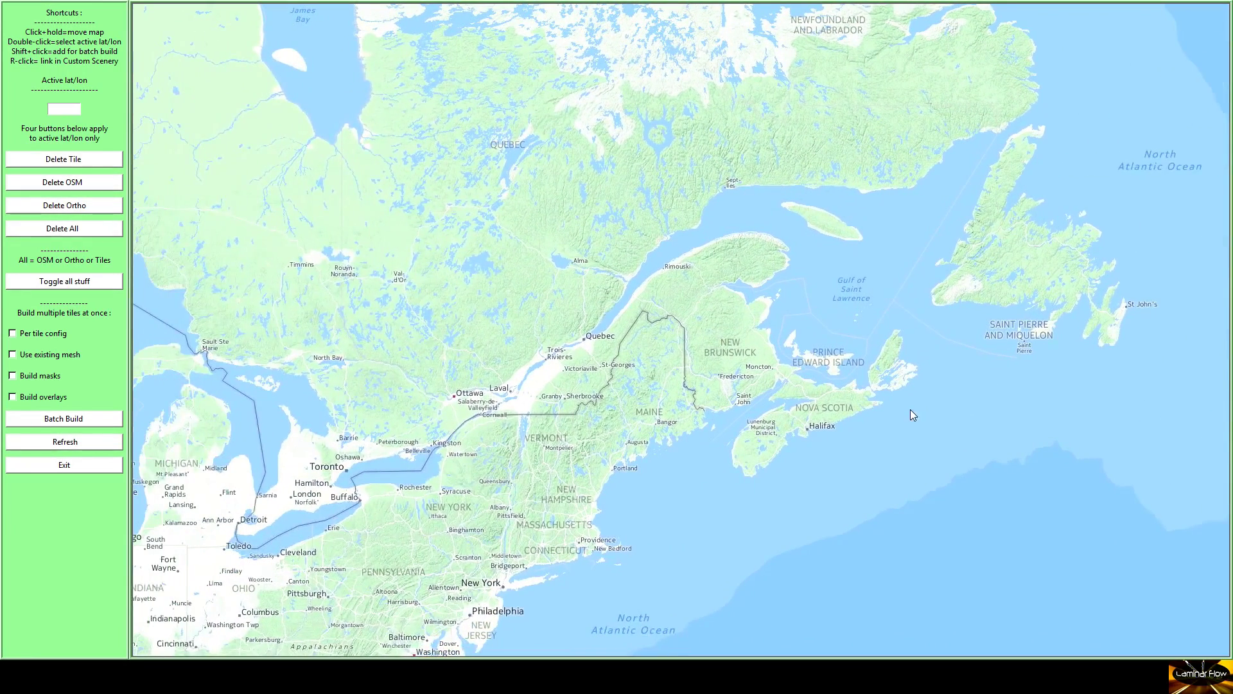
{"action": "left_click_drag", "start_coordinate": [439, 506], "coordinate": [907, 406]}
{"action": "left_click_drag", "start_coordinate": [302, 392], "coordinate": [908, 383]}
{"action": "left_click_drag", "start_coordinate": [343, 392], "coordinate": [902, 393]}
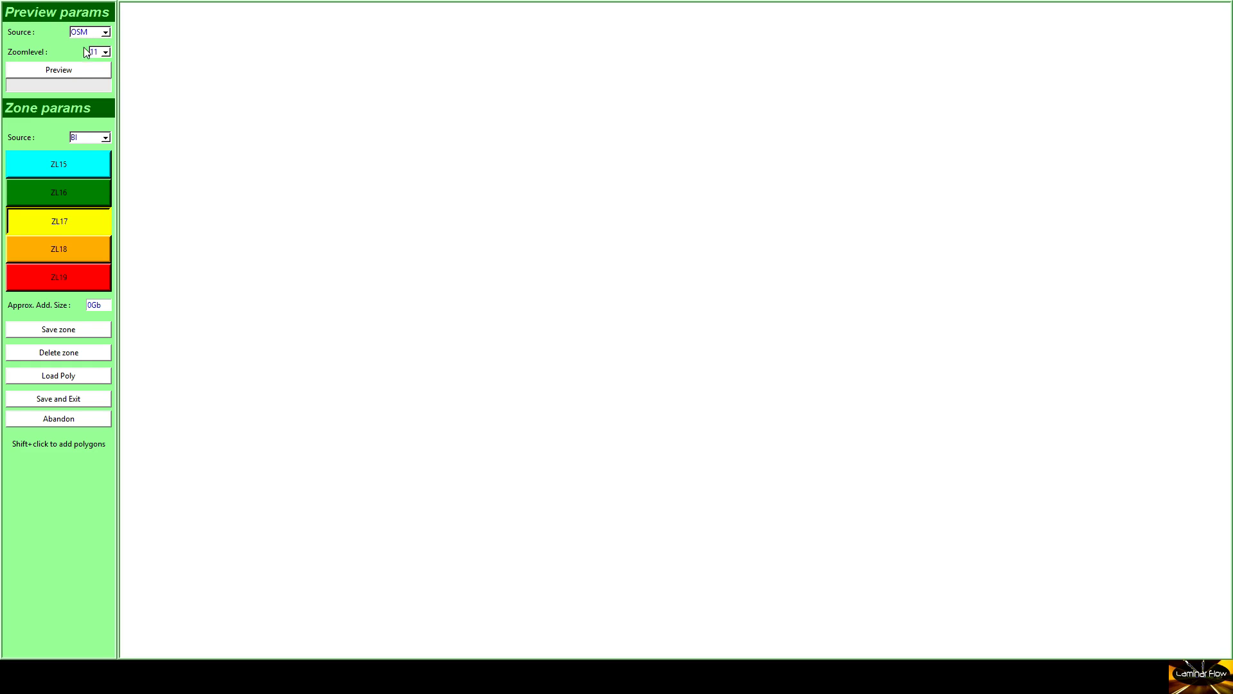
Load the tile's OSM preview and bring Mount Saint Helens, Riffe Lake and Lake Merwin into view.
{"action": "left_click", "coordinate": [72, 69]}
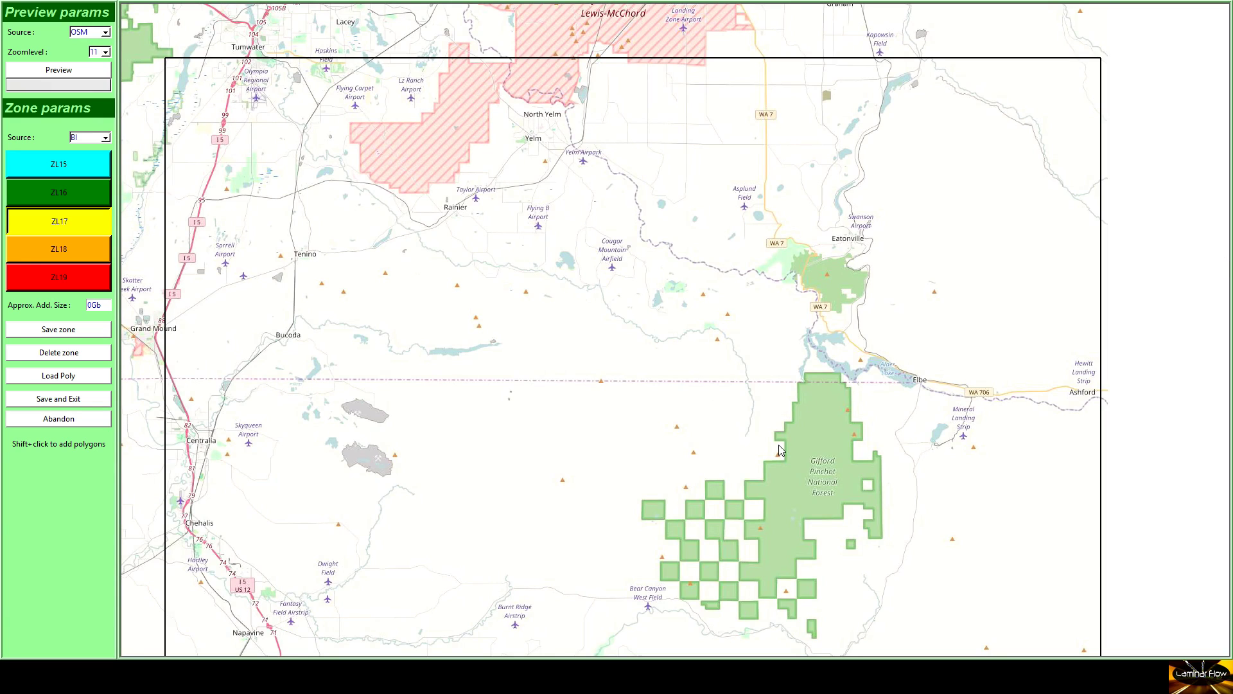
{"action": "left_click_drag", "start_coordinate": [636, 468], "coordinate": [646, 113]}
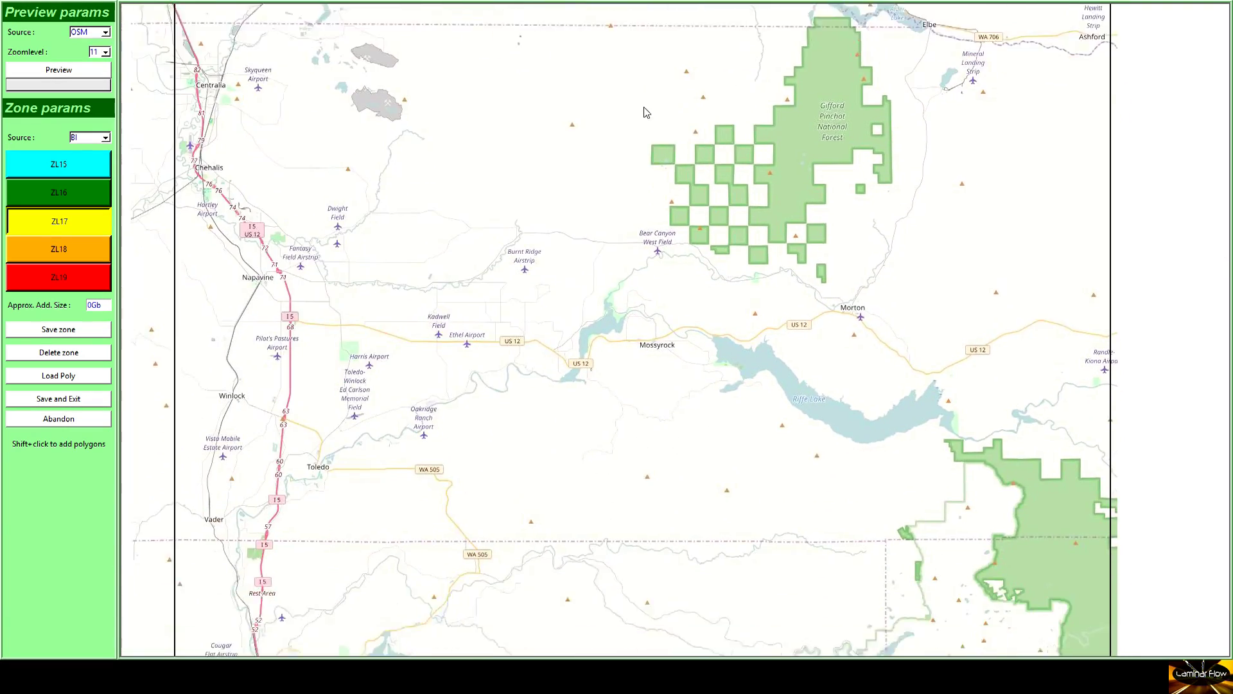
{"action": "left_click_drag", "start_coordinate": [503, 632], "coordinate": [528, 364]}
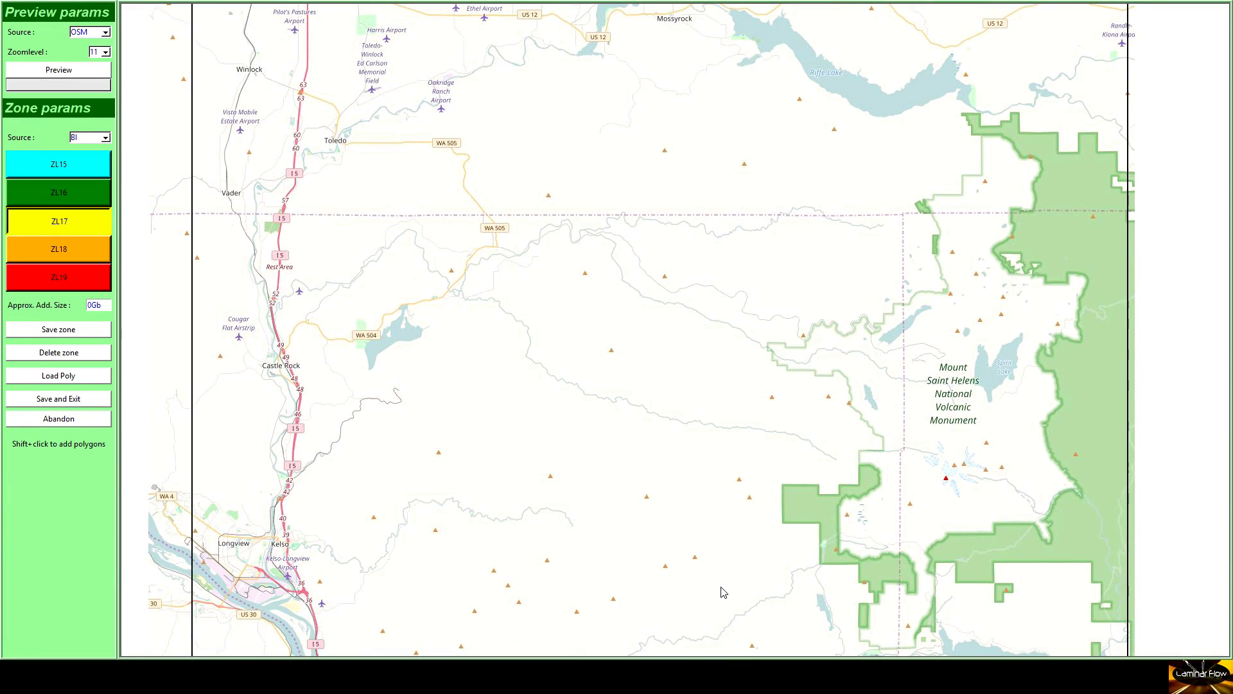
{"action": "left_click_drag", "start_coordinate": [722, 592], "coordinate": [767, 586]}
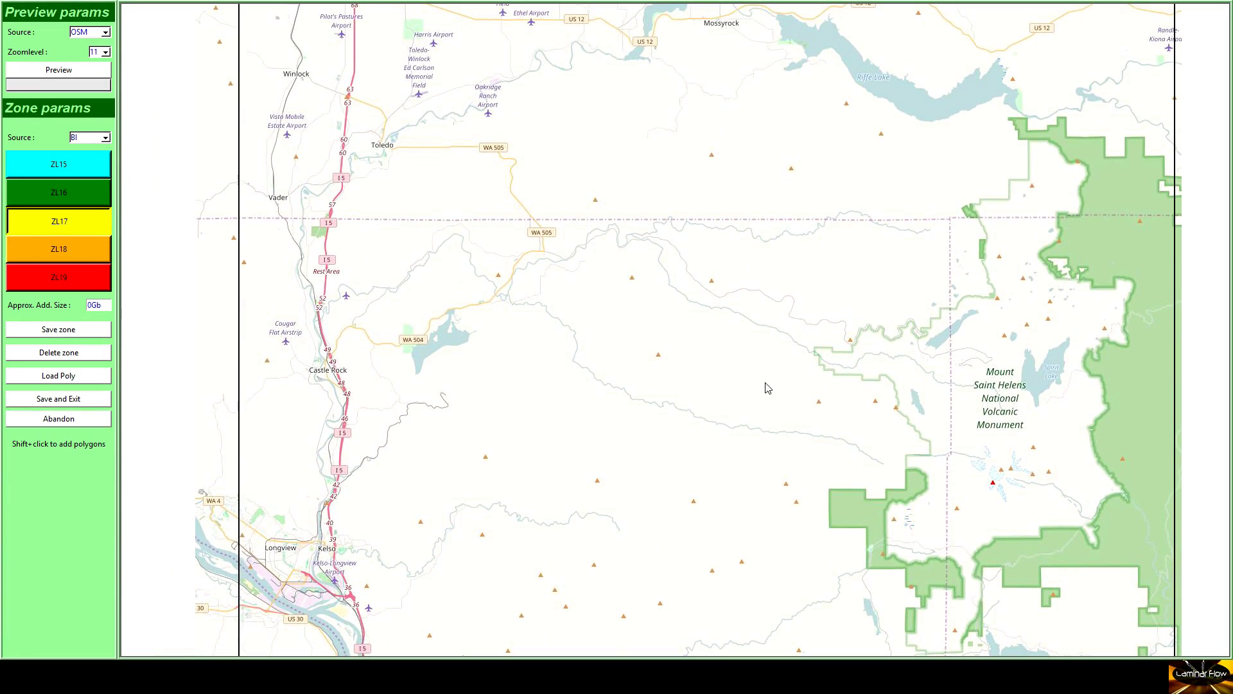
{"action": "left_click_drag", "start_coordinate": [754, 308], "coordinate": [743, 248]}
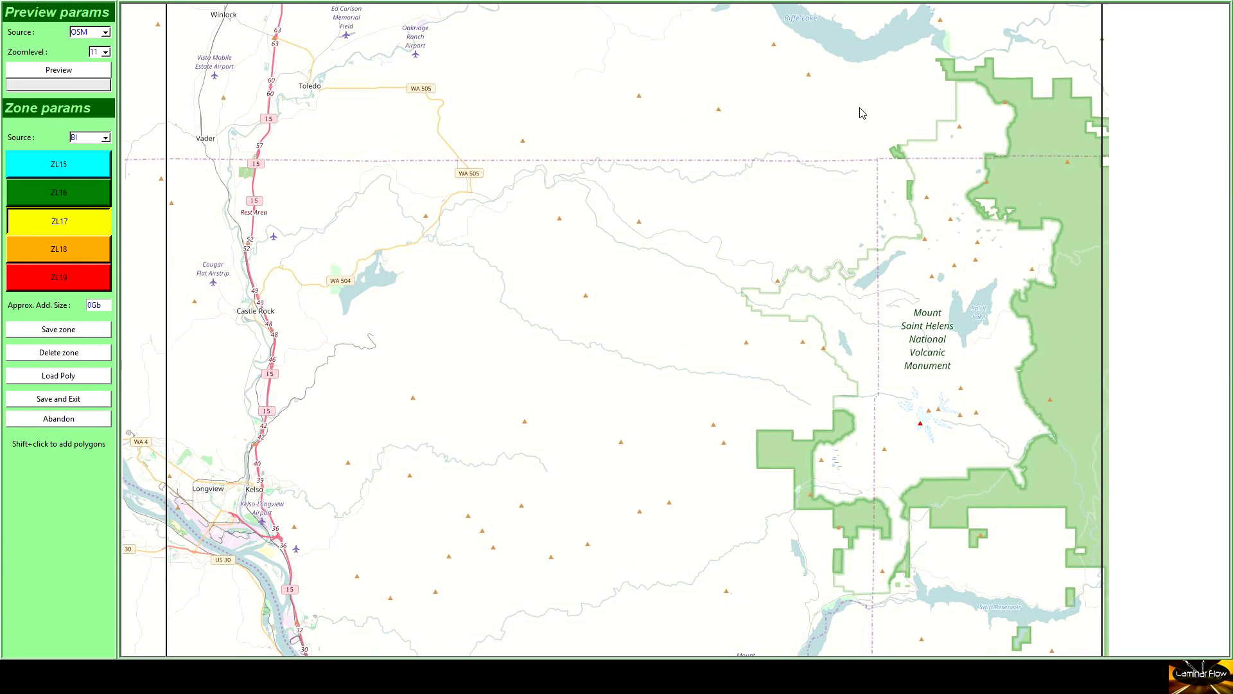
{"action": "left_click_drag", "start_coordinate": [897, 111], "coordinate": [903, 107]}
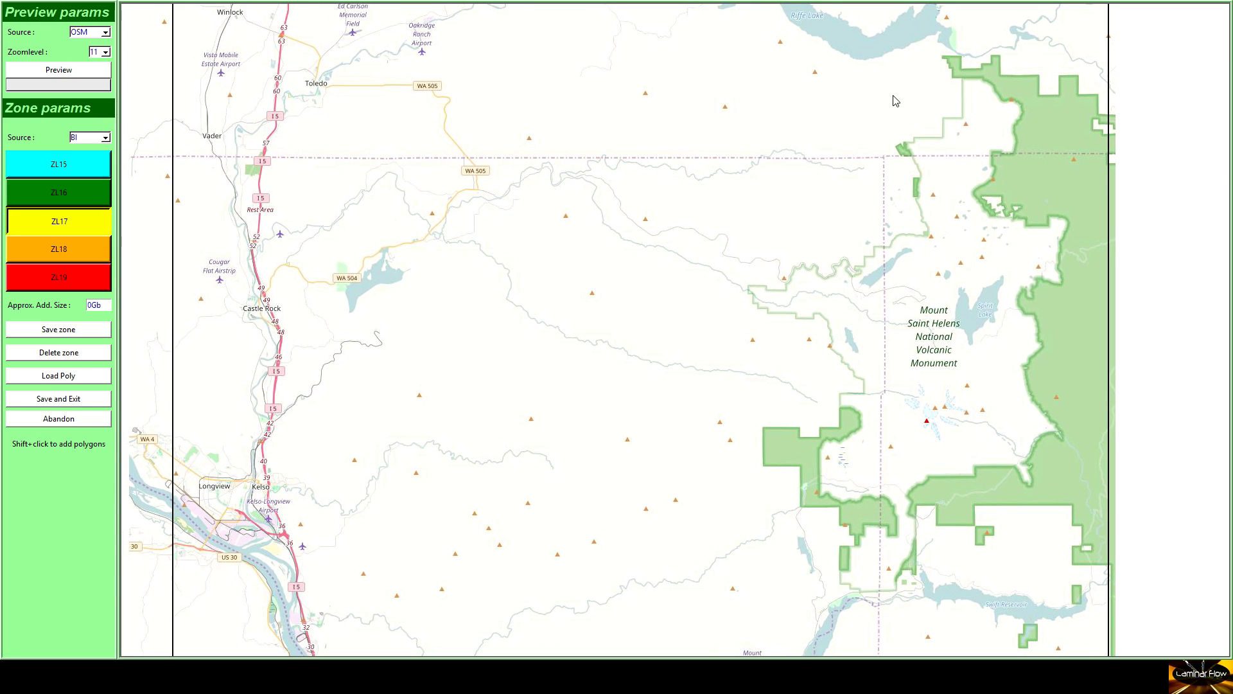
Outline the ZL17 zone around the volcanic monument and save it.
{"action": "left_click", "coordinate": [893, 95]}
{"action": "left_click", "coordinate": [983, 77]}
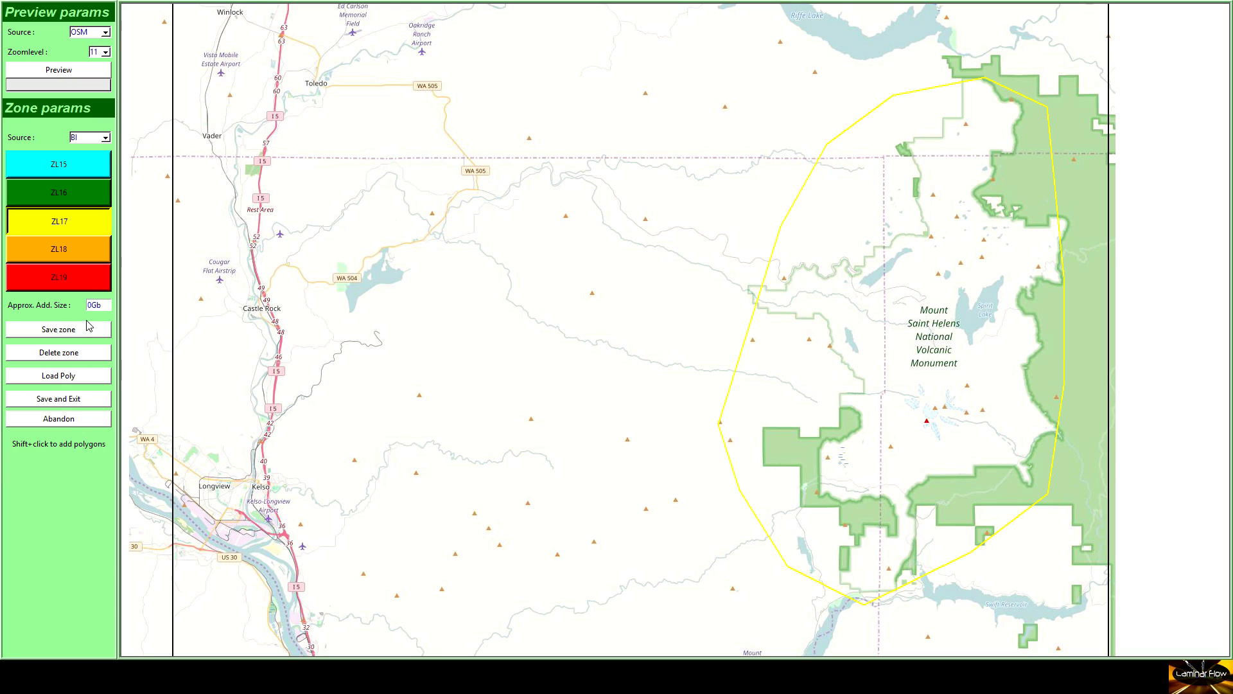
{"action": "left_click", "coordinate": [75, 336]}
Draw a ZL18 triangle over the Mount St Helens crater, then save and exit to tile settings.
{"action": "left_click", "coordinate": [83, 256]}
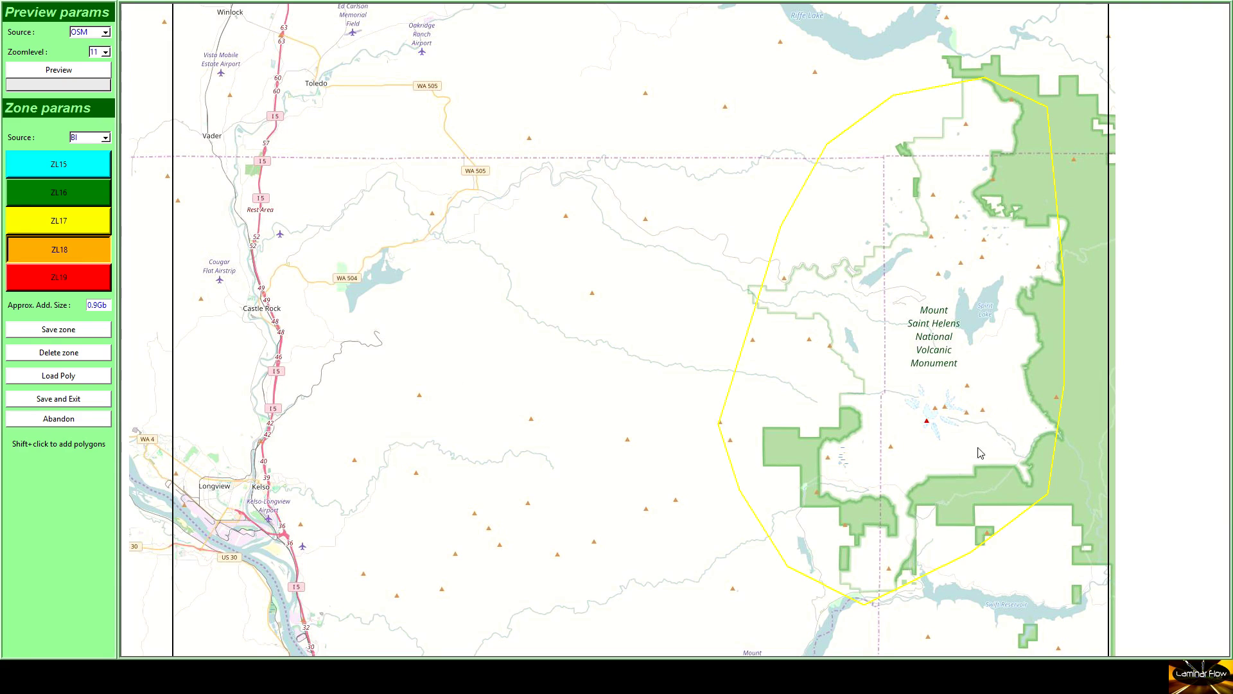
{"action": "left_click", "coordinate": [878, 314]}
{"action": "left_click", "coordinate": [986, 314]}
{"action": "scroll", "coordinate": [938, 493], "scroll_direction": "up", "scroll_amount": 6}
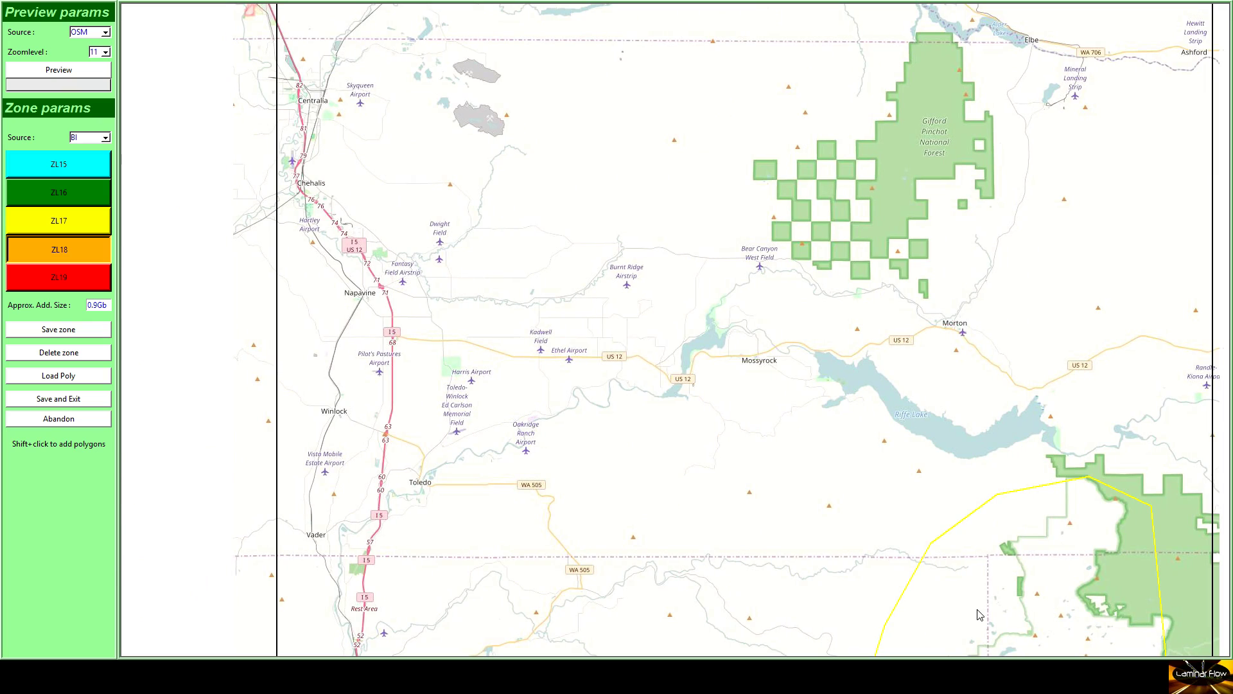
{"action": "scroll", "coordinate": [864, 482], "scroll_direction": "down", "scroll_amount": 6}
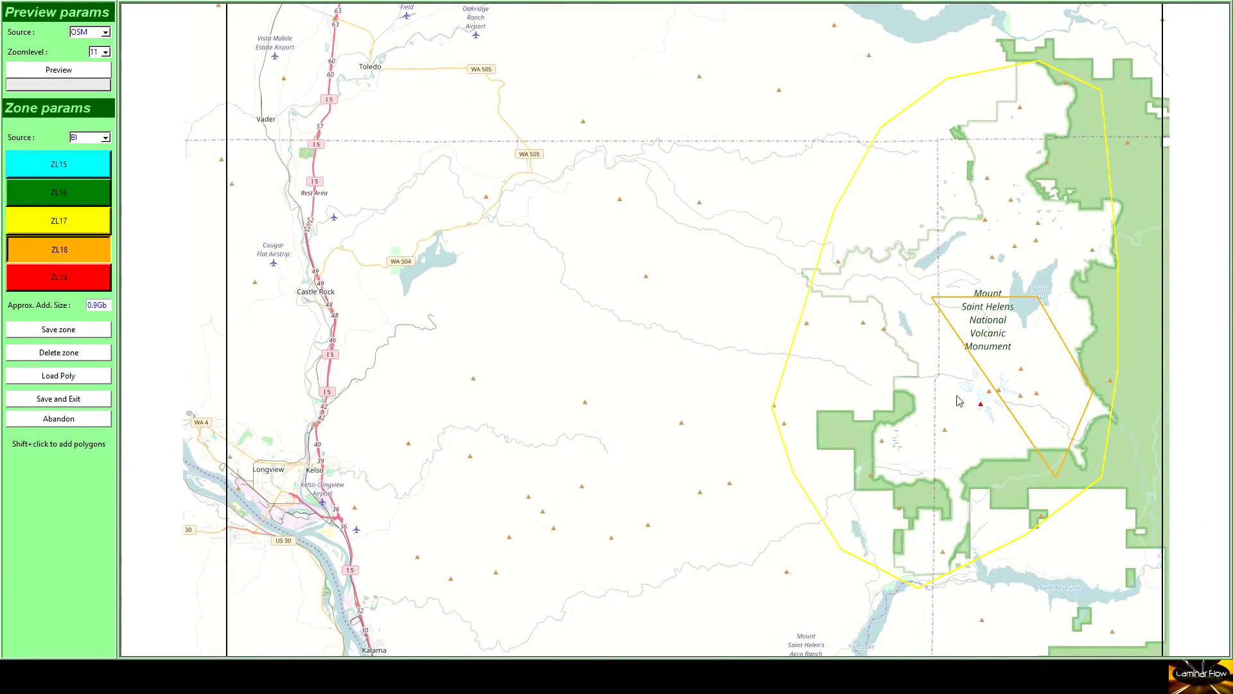
{"action": "left_click", "coordinate": [930, 463]}
{"action": "scroll", "coordinate": [905, 375], "scroll_direction": "up", "scroll_amount": 4}
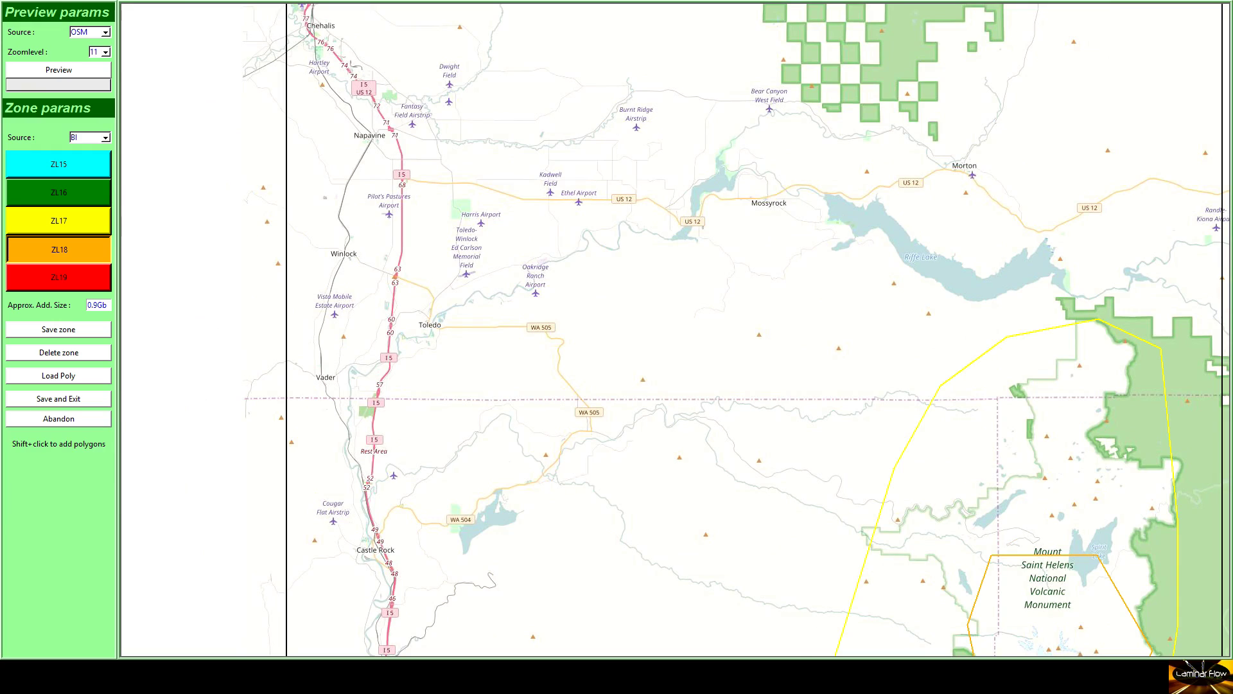
{"action": "left_click", "coordinate": [41, 401]}
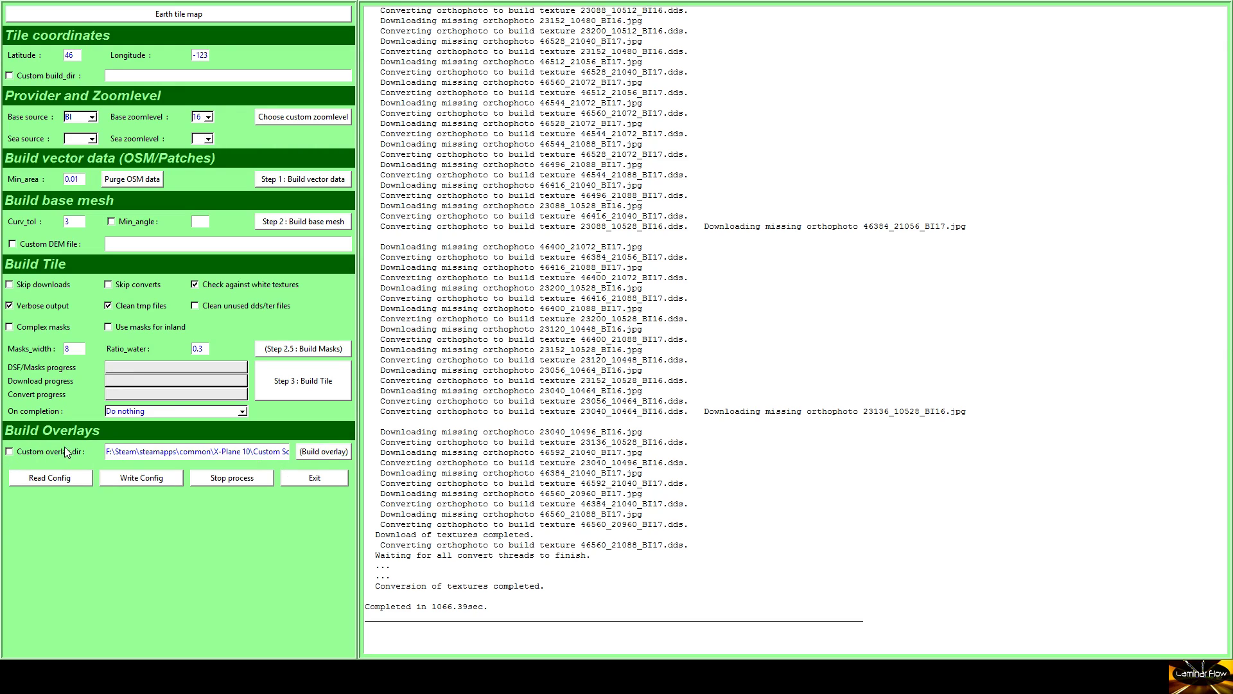
Enable the custom overlay directory and start building the tile's overlay.
{"action": "left_click", "coordinate": [16, 454]}
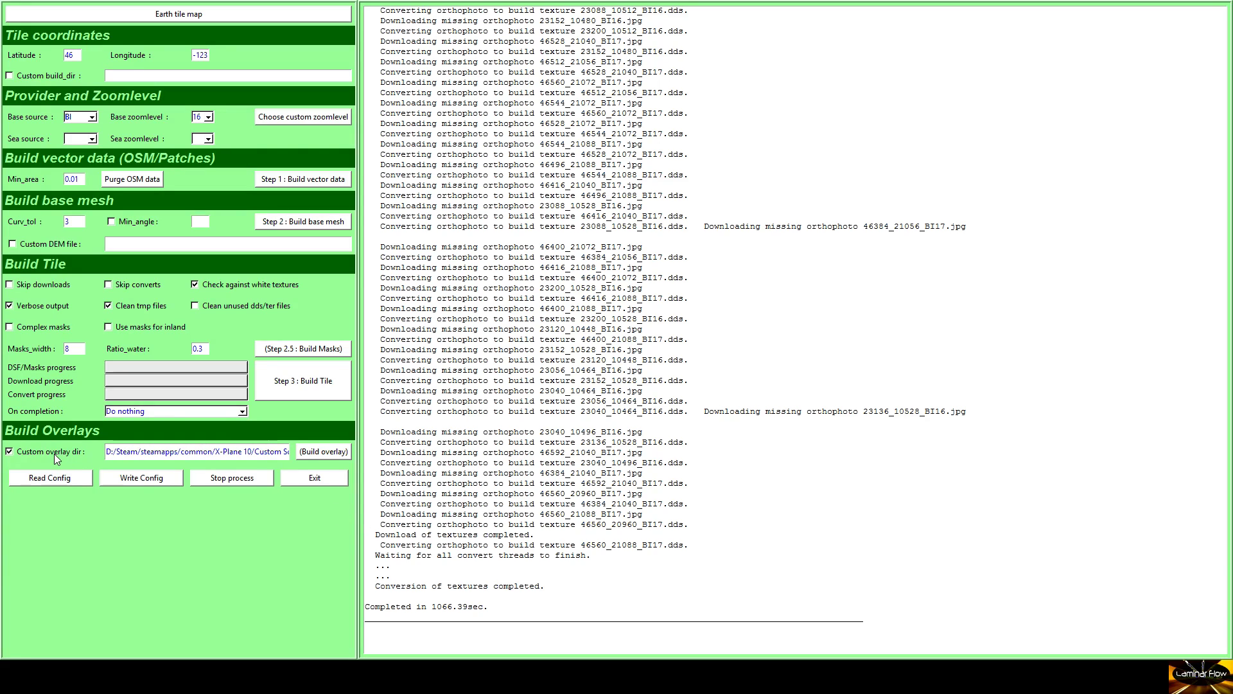
{"action": "left_click", "coordinate": [338, 454]}
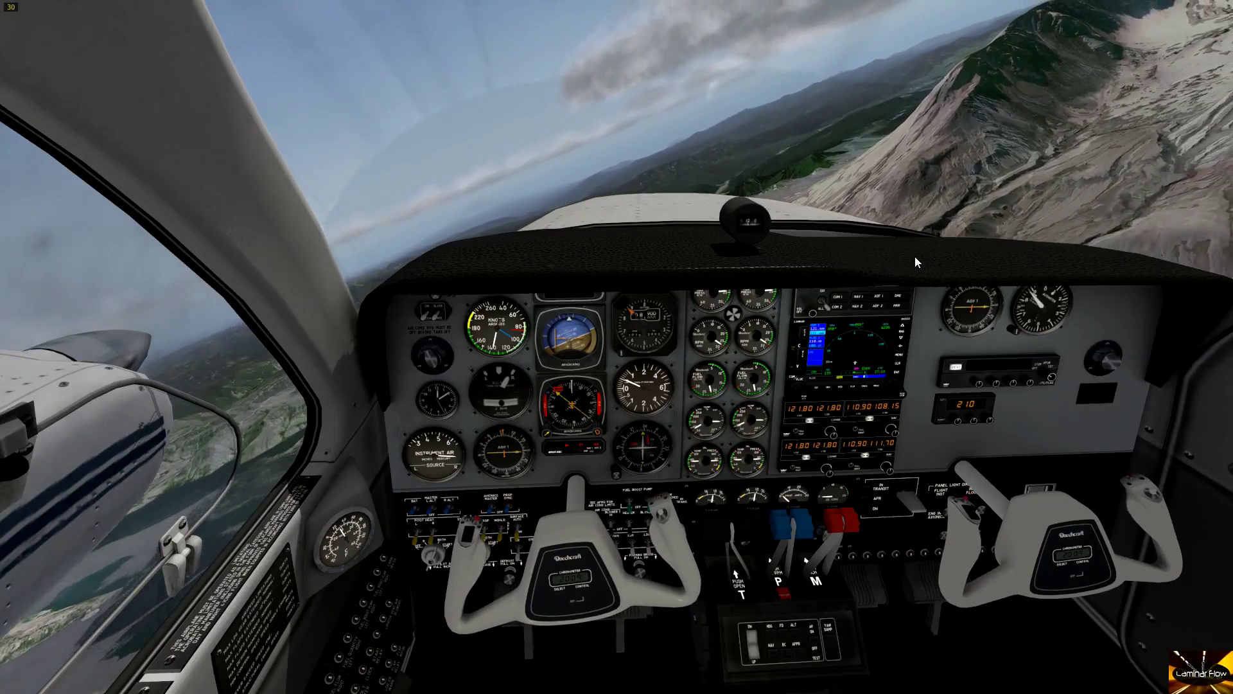
Look up and right across the mountain slopes while flying past Mount St Helens.
{"action": "left_click_drag", "start_coordinate": [915, 256], "coordinate": [1002, 174]}
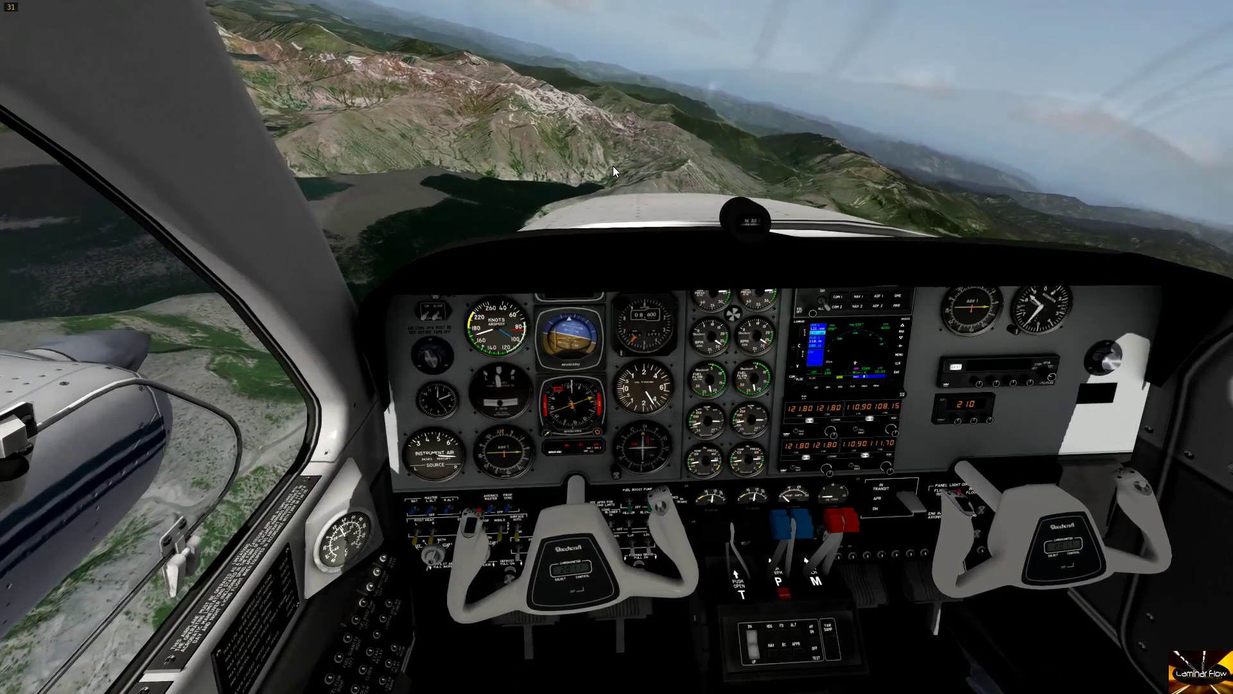
Turn the cockpit view left and up over the rocky ridges.
{"action": "left_click_drag", "start_coordinate": [622, 172], "coordinate": [596, 176]}
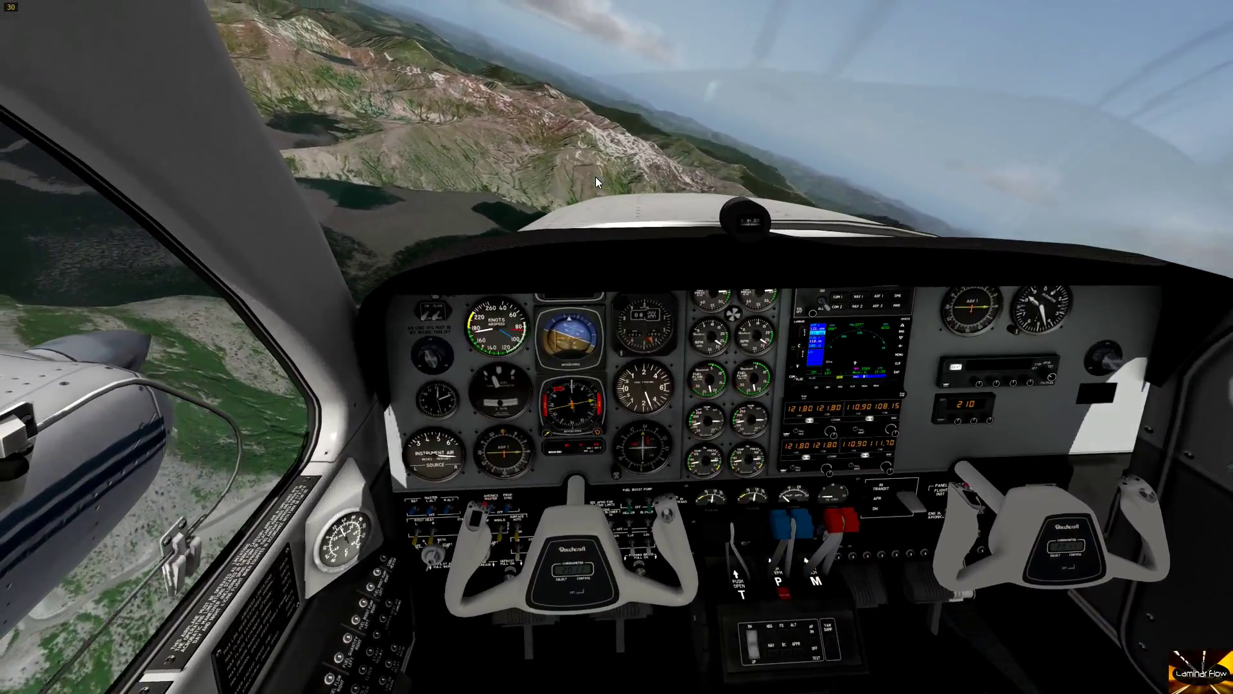